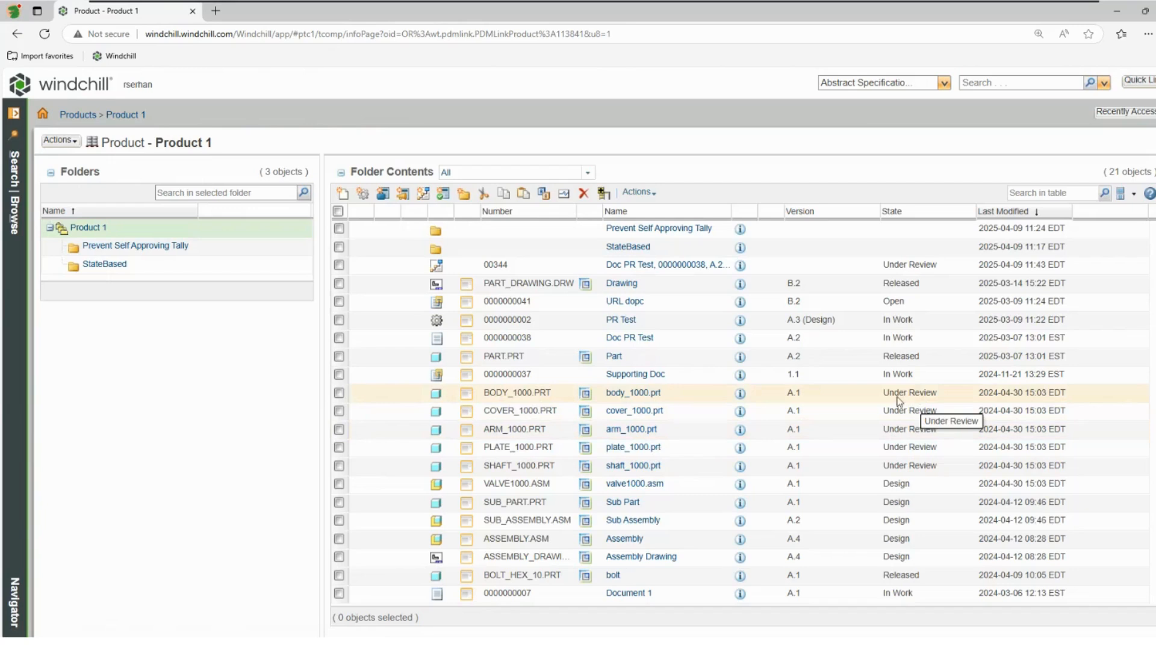
{"action": "left_click", "coordinate": [341, 394]}
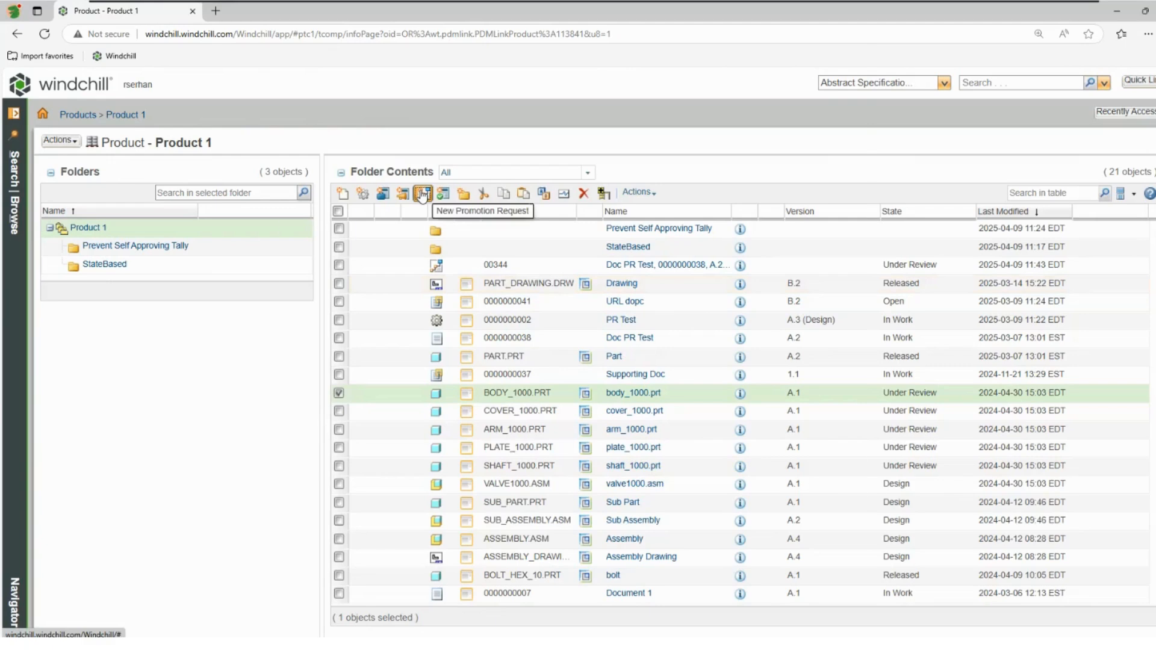
{"action": "left_click", "coordinate": [423, 193]}
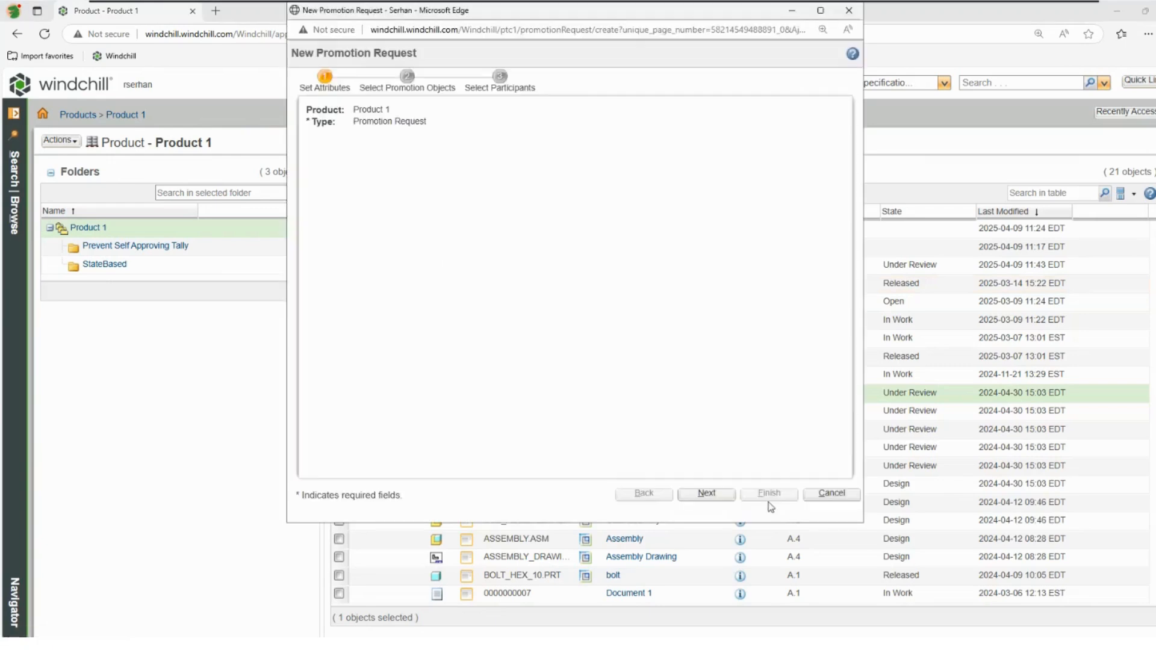
{"action": "left_click", "coordinate": [706, 493]}
{"action": "mouse_move", "coordinate": [461, 209]}
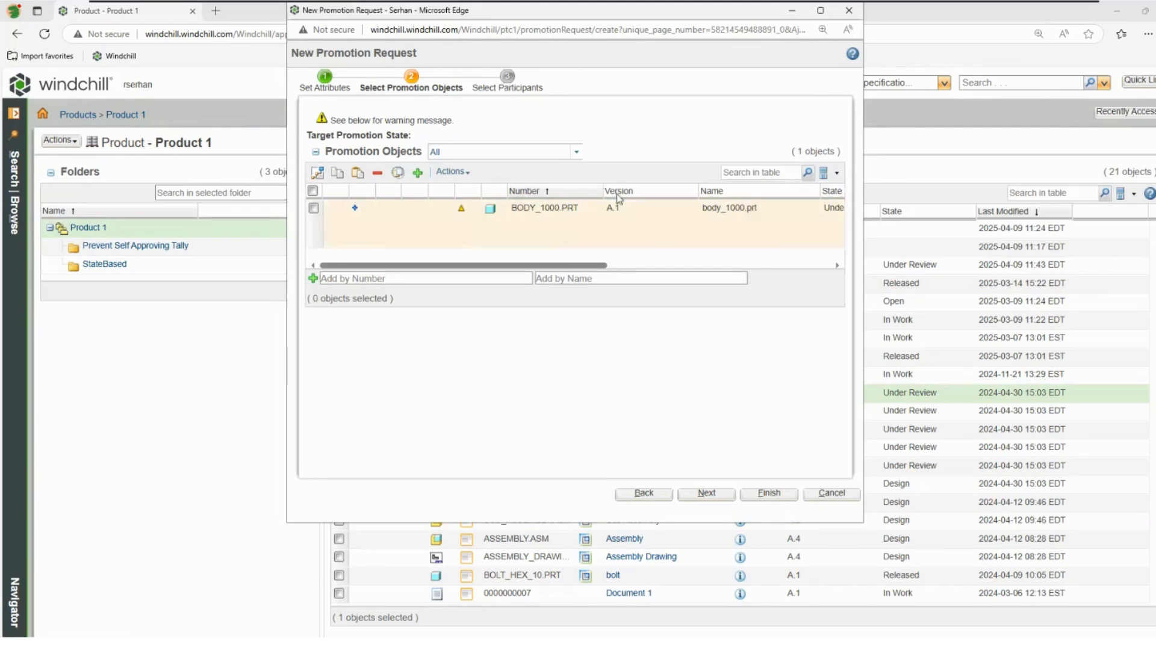
{"action": "left_click", "coordinate": [831, 493]}
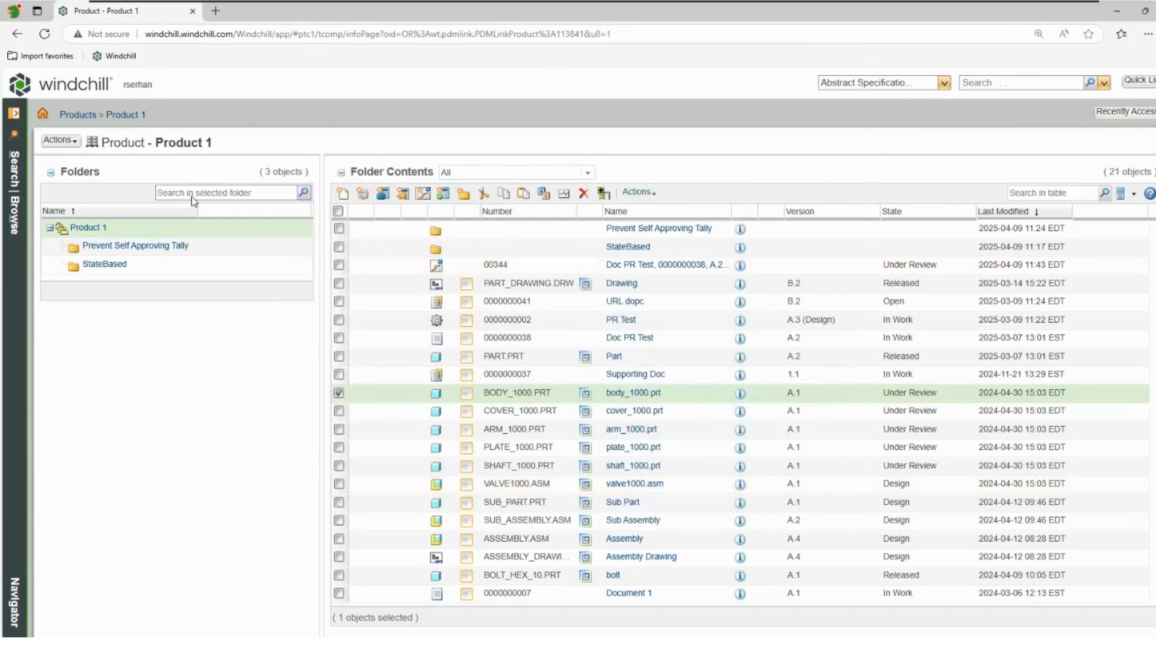
Step: Complete the Approve Promotion Request task from the home page with the Rework routing option
{"action": "left_click", "coordinate": [92, 95]}
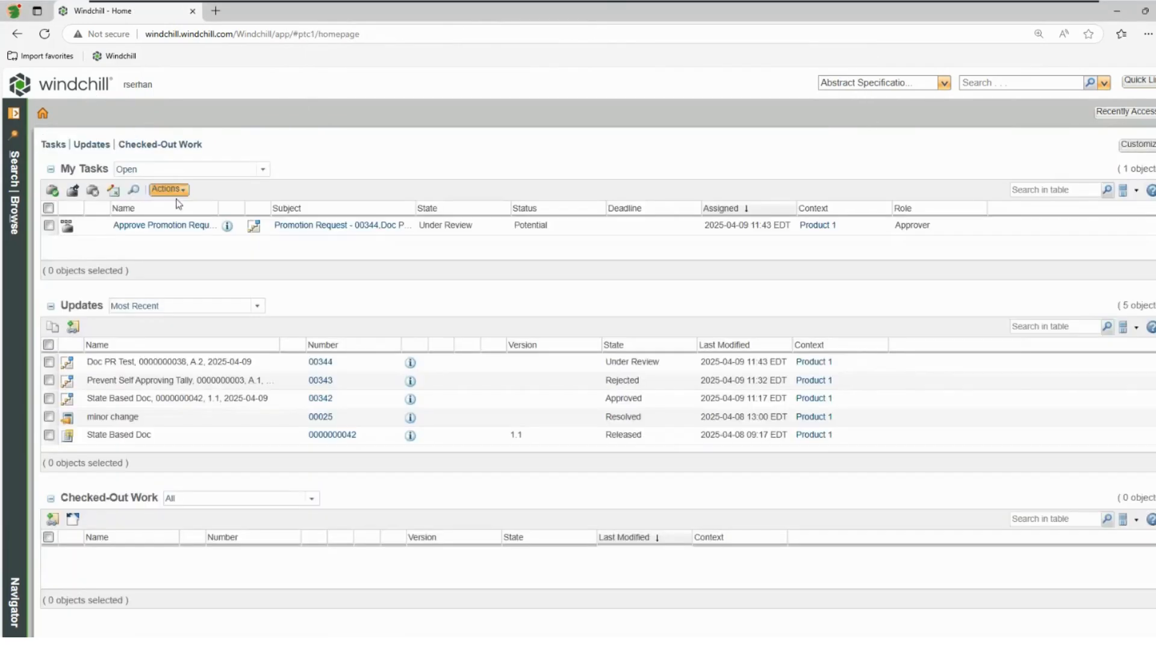
{"action": "left_click", "coordinate": [199, 225]}
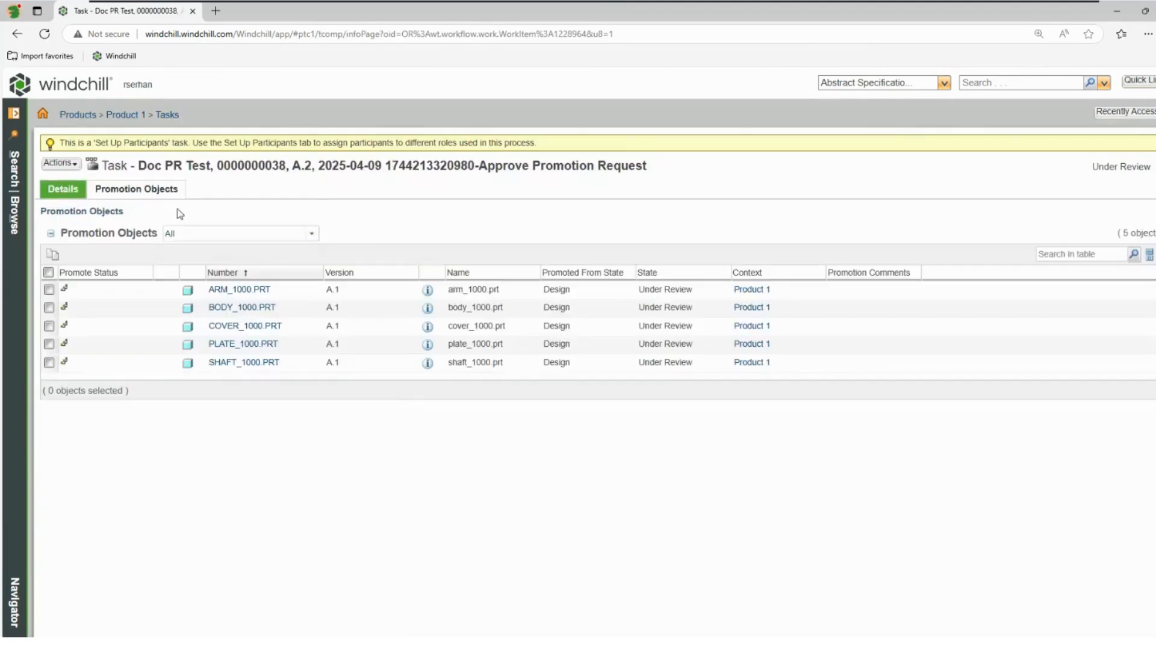
{"action": "left_click", "coordinate": [136, 188]}
{"action": "left_click", "coordinate": [457, 211]}
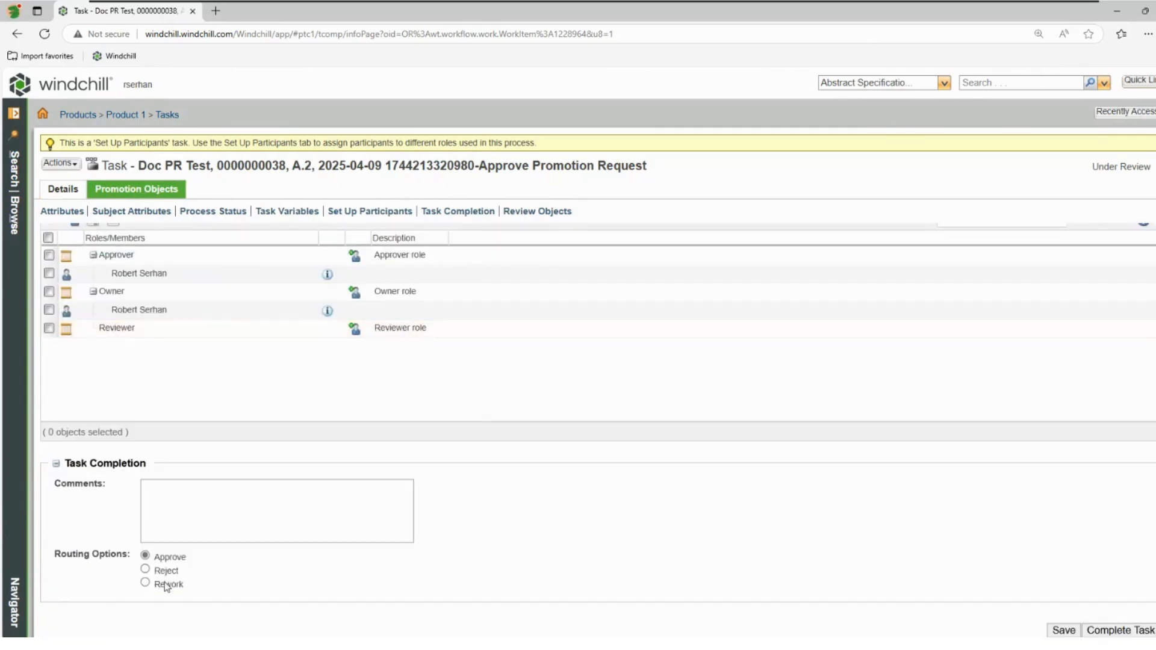
{"action": "left_click", "coordinate": [145, 582]}
{"action": "left_click", "coordinate": [1121, 630]}
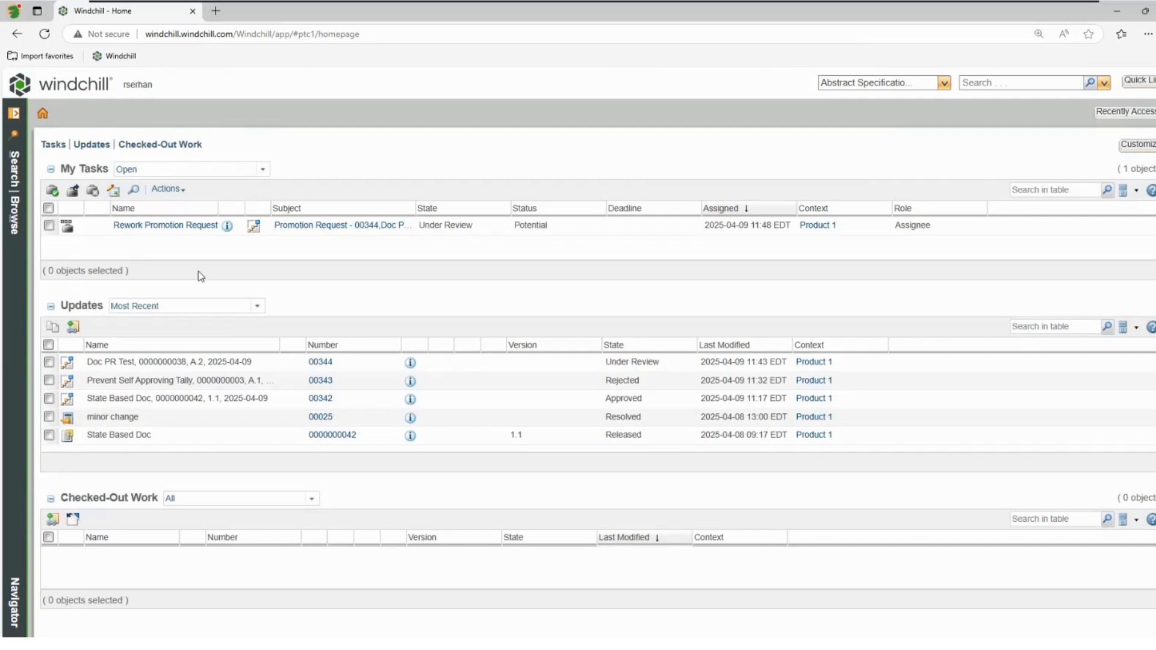
Step: Examine the Rework task's promotion objects, body_1000.prt's version history and the state of its authorizing promotion request
{"action": "left_click", "coordinate": [172, 229]}
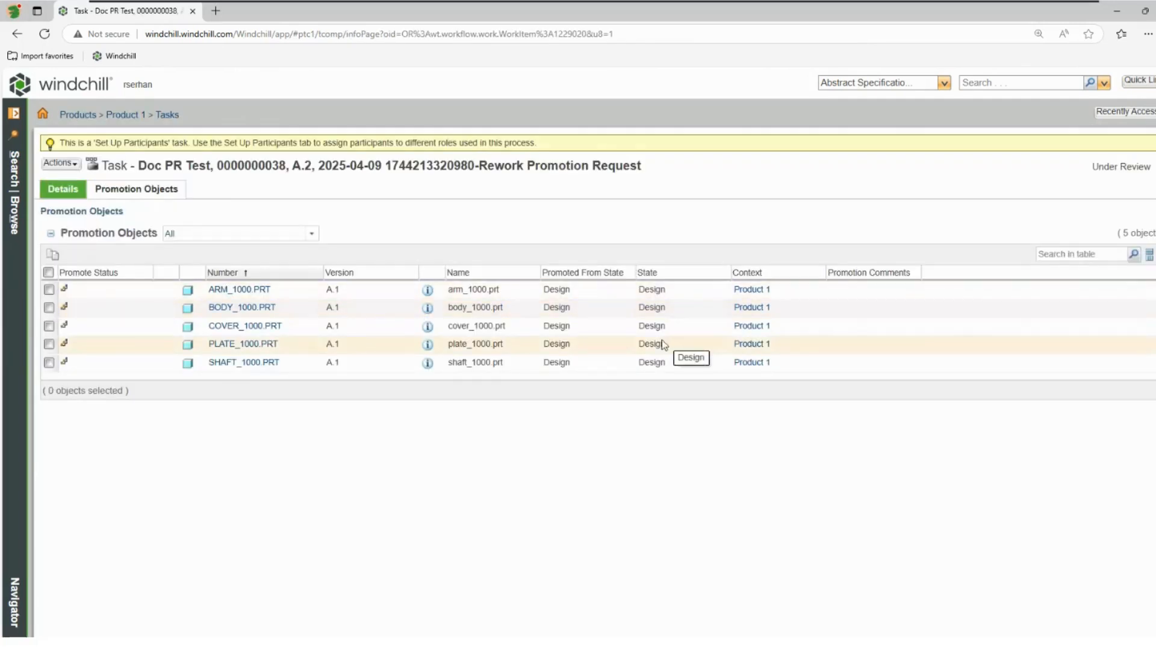
{"action": "left_click", "coordinate": [126, 115]}
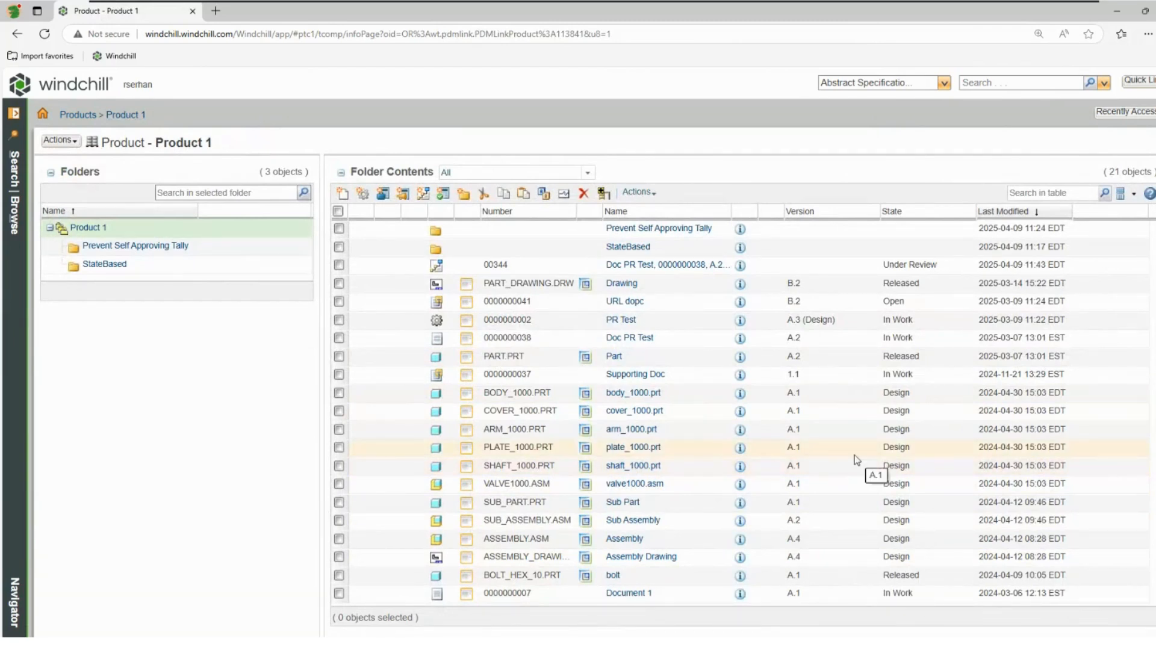
{"action": "left_click", "coordinate": [636, 395]}
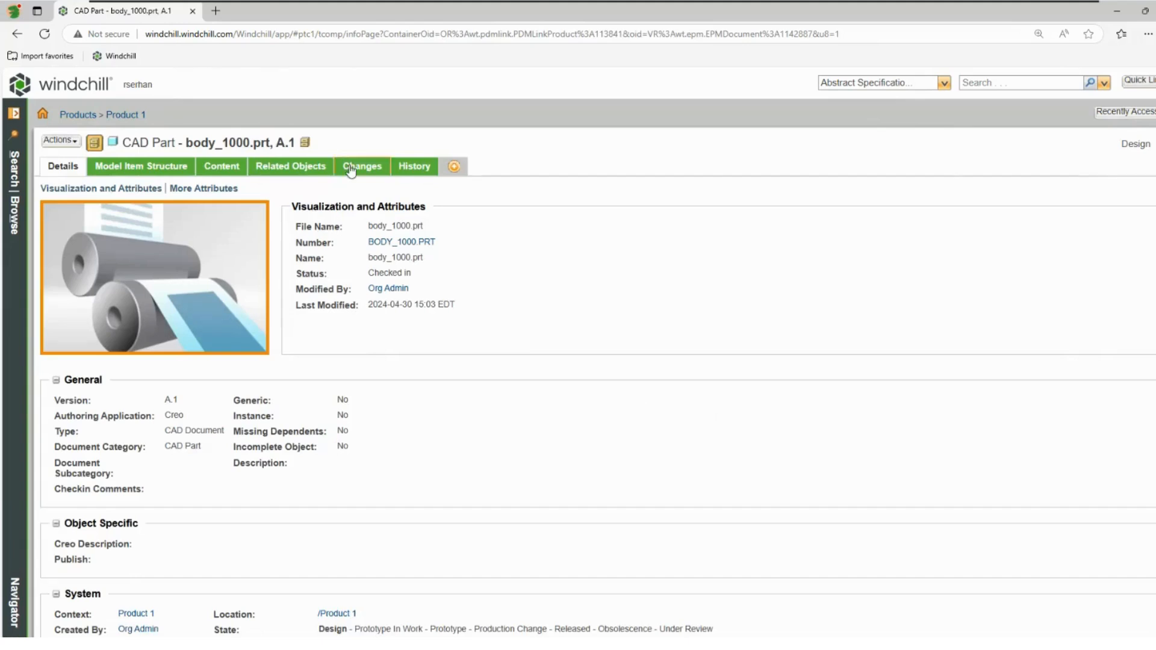
{"action": "left_click", "coordinate": [413, 168]}
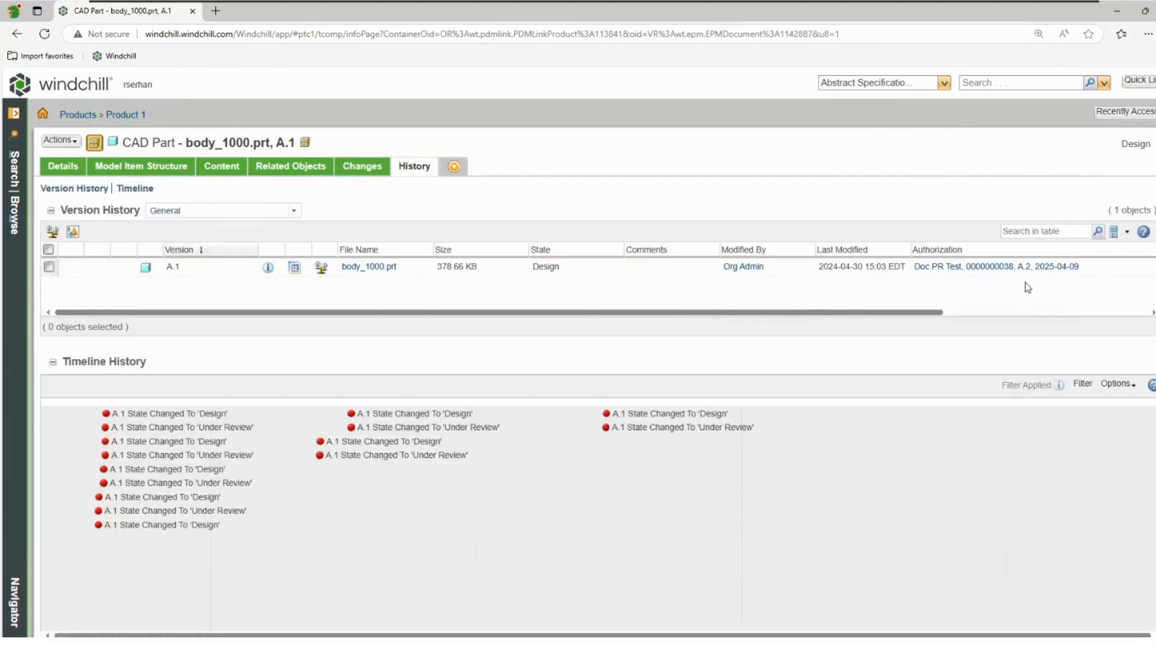
{"action": "left_click", "coordinate": [988, 268]}
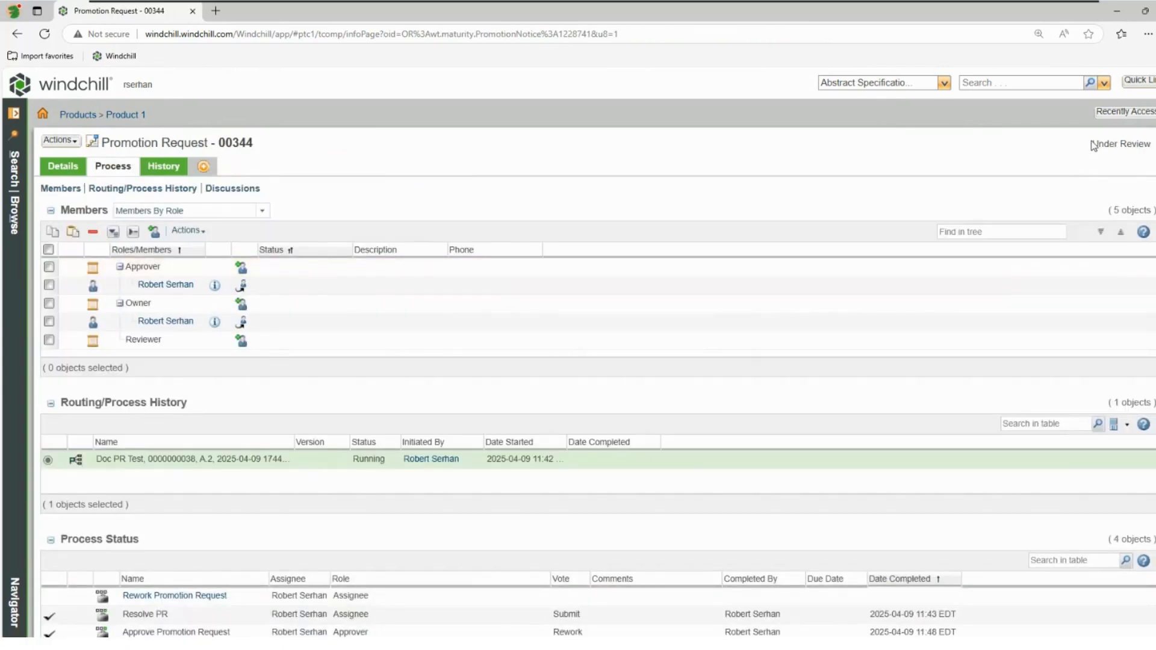
{"action": "left_click_drag", "start_coordinate": [1090, 145], "coordinate": [1144, 143]}
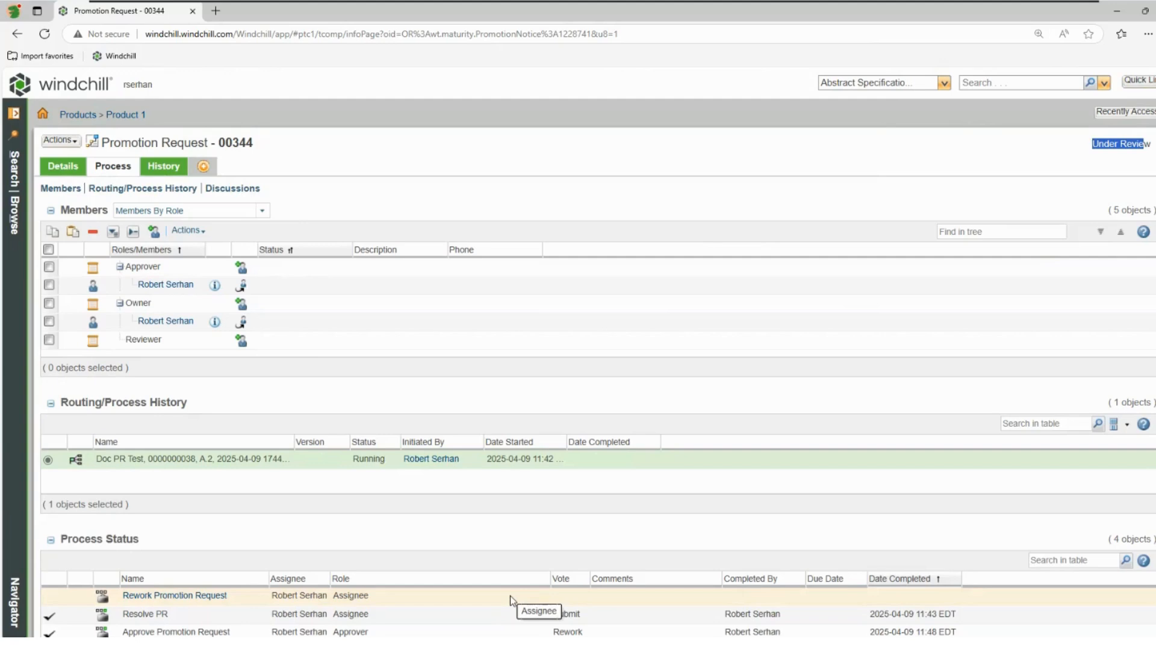
Step: Start a new promotion request in Product 1 for the body, cover, arm and plate parts and advance to participants
{"action": "left_click", "coordinate": [125, 114]}
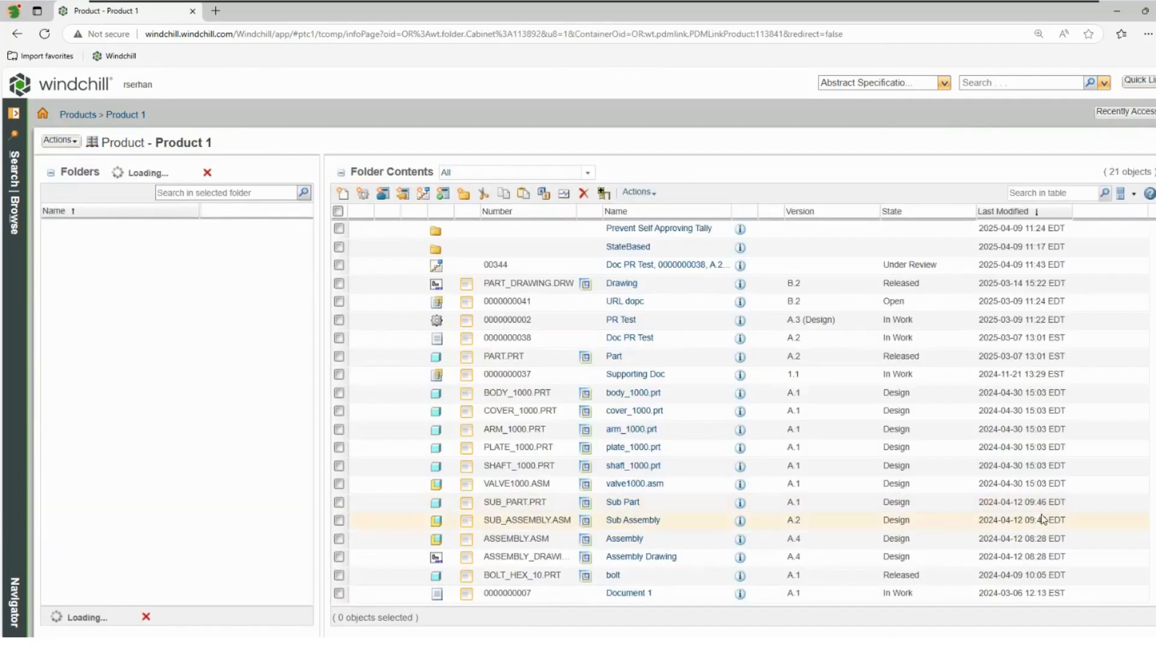
{"action": "left_click", "coordinate": [339, 392]}
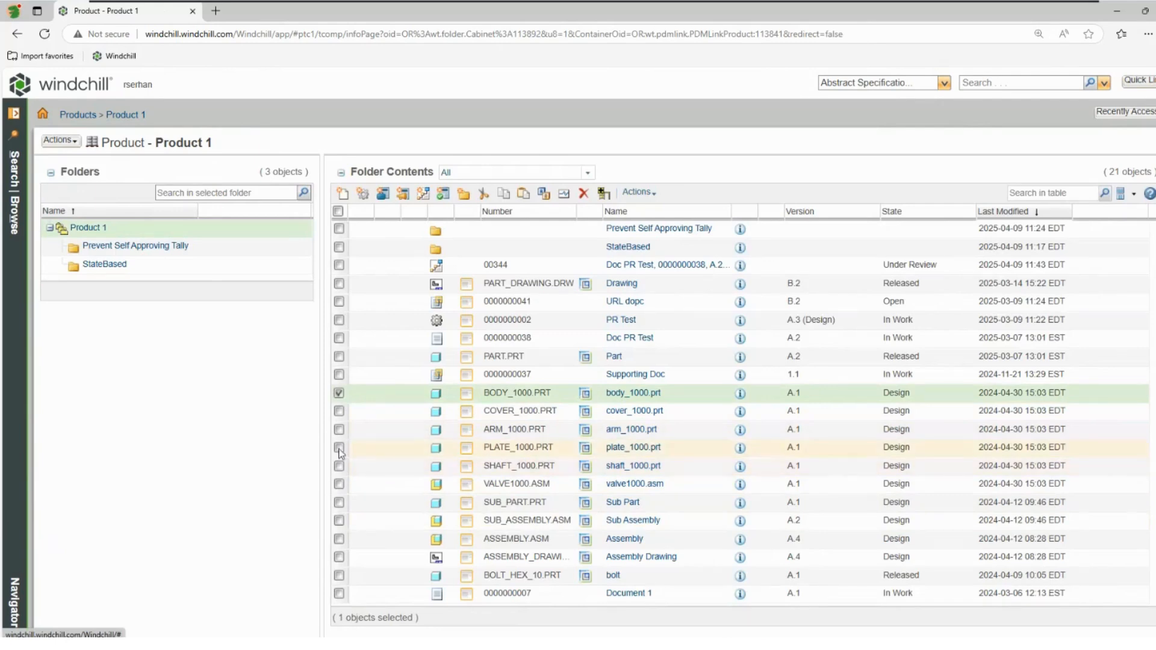
{"action": "left_click", "coordinate": [339, 448], "text": "shift"}
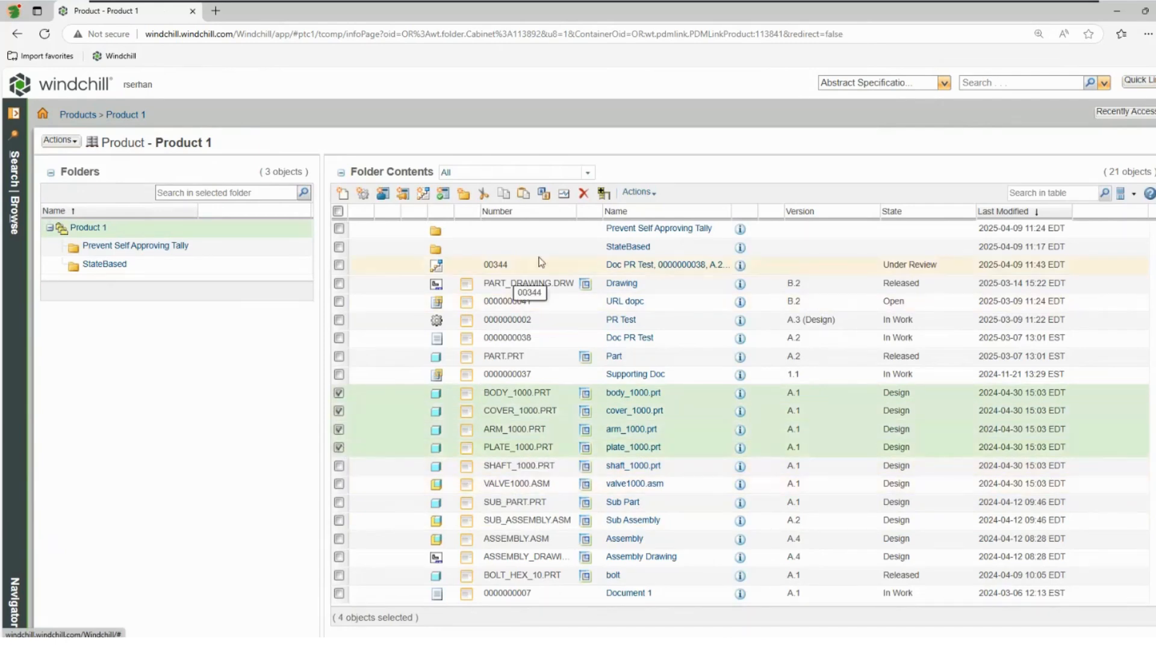
{"action": "left_click", "coordinate": [424, 195]}
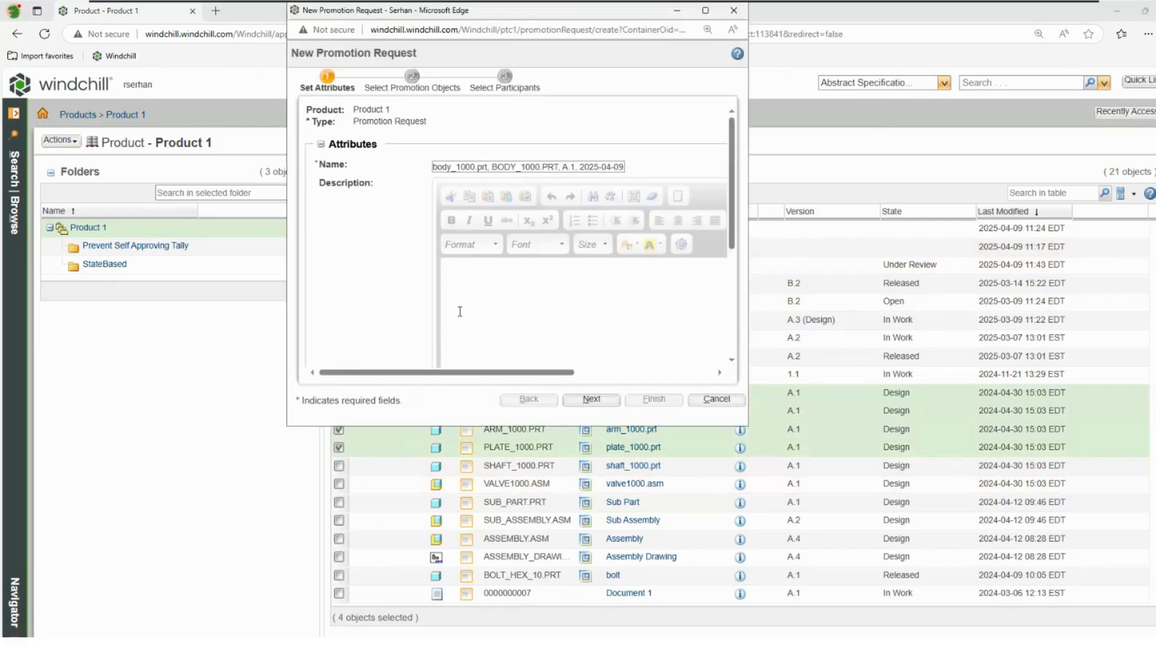
{"action": "left_click", "coordinate": [587, 400]}
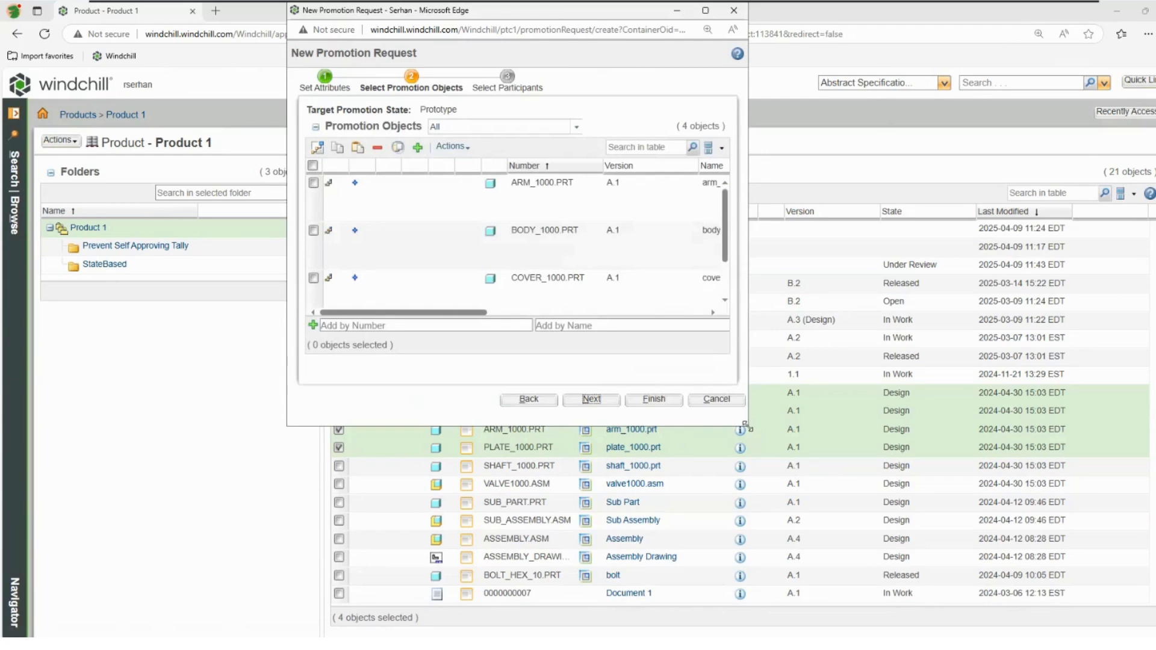
{"action": "left_click_drag", "start_coordinate": [751, 425], "coordinate": [985, 587]}
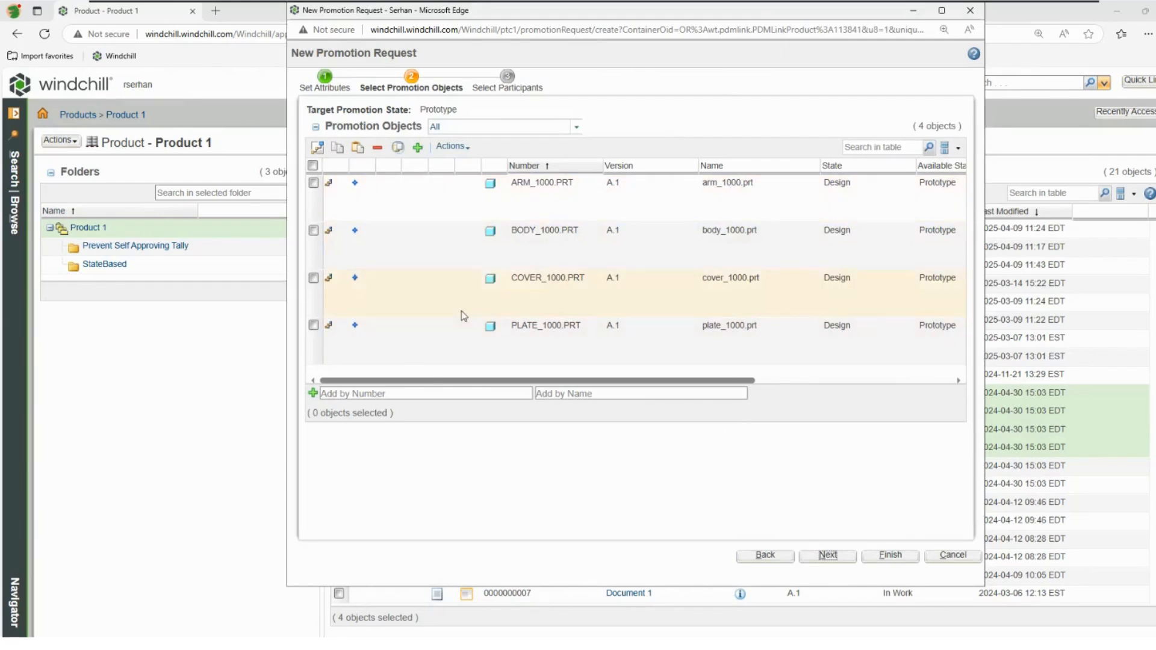
{"action": "left_click", "coordinate": [849, 557]}
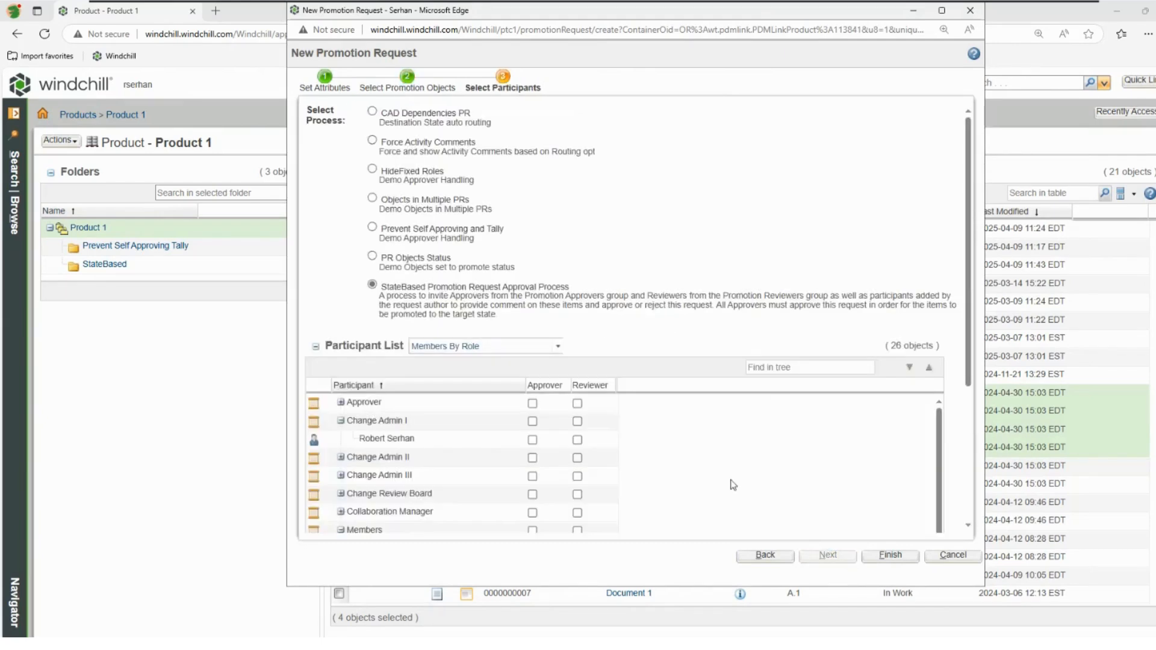
Step: Choose the Objects in Multiple PRs process, make the Change Admin I member an approver, and finish the request
{"action": "left_click", "coordinate": [372, 198]}
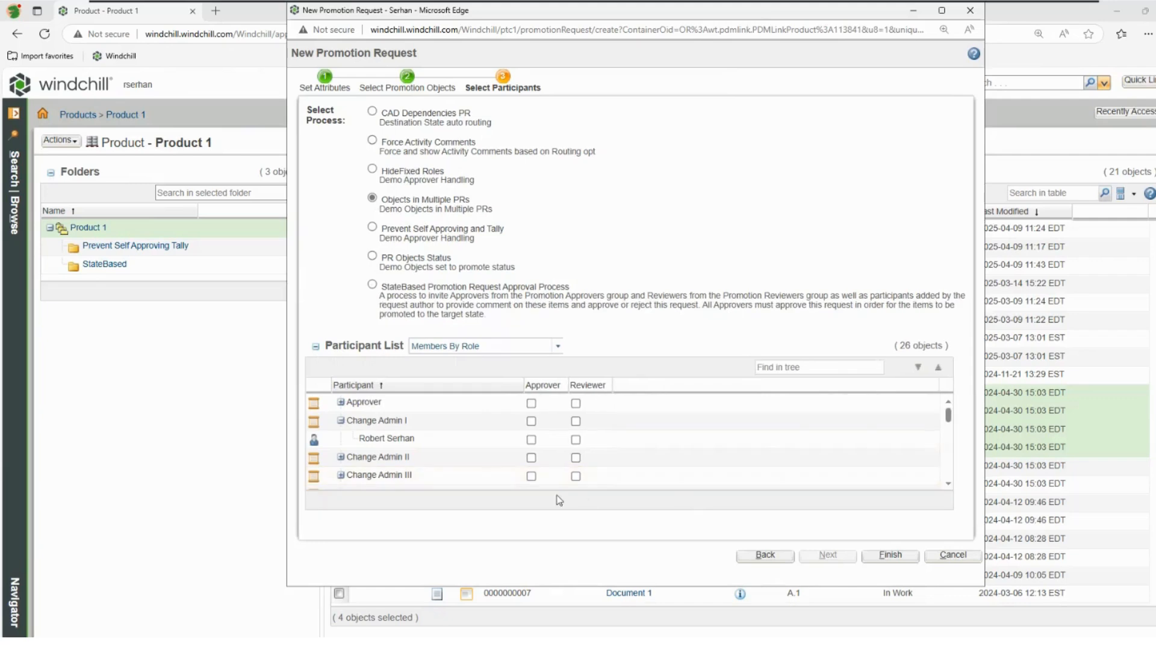
{"action": "left_click", "coordinate": [532, 440]}
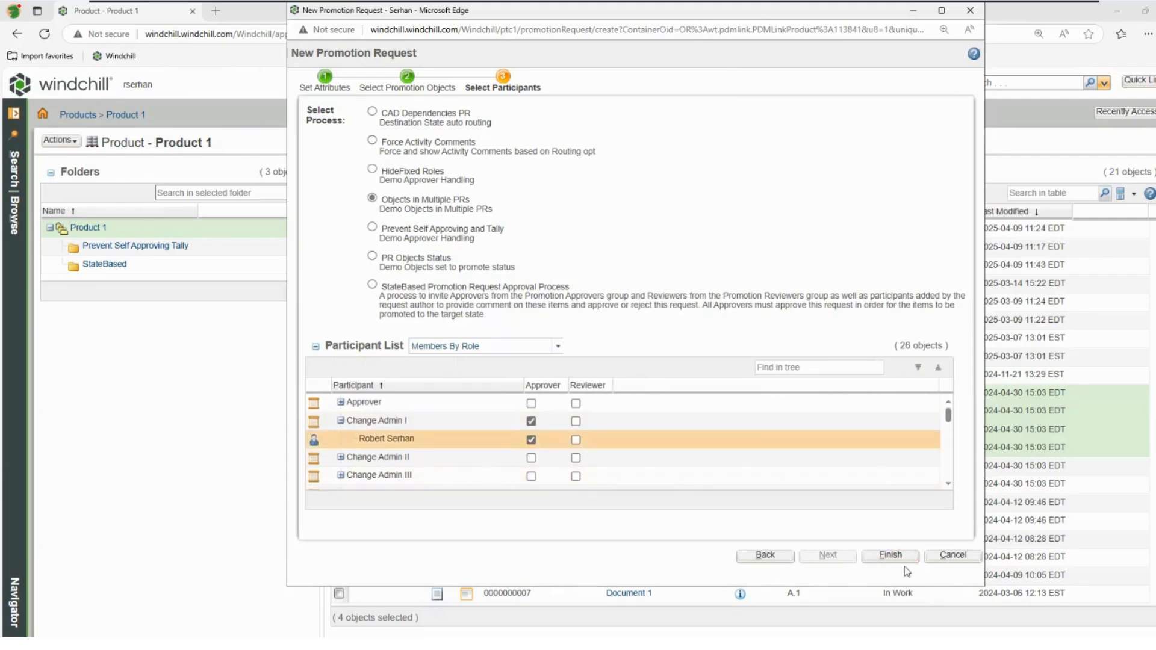
{"action": "left_click", "coordinate": [890, 554]}
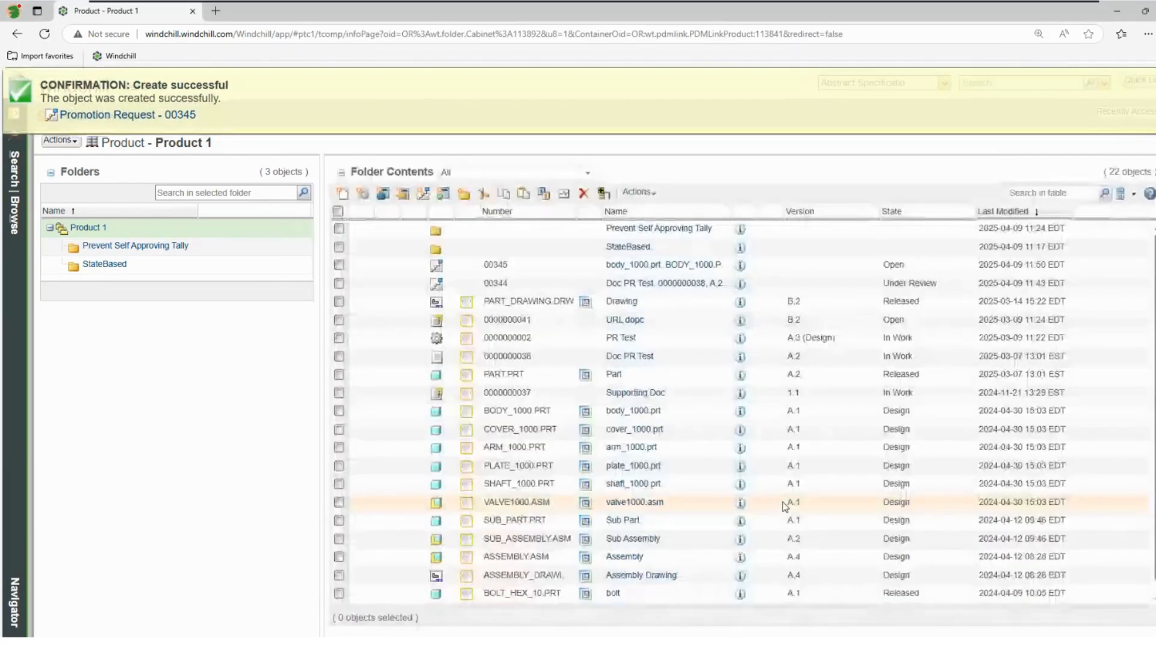
Step: Open the Resolve PR task of promotion request 00345 and try to complete it with Submit
{"action": "left_click", "coordinate": [129, 119]}
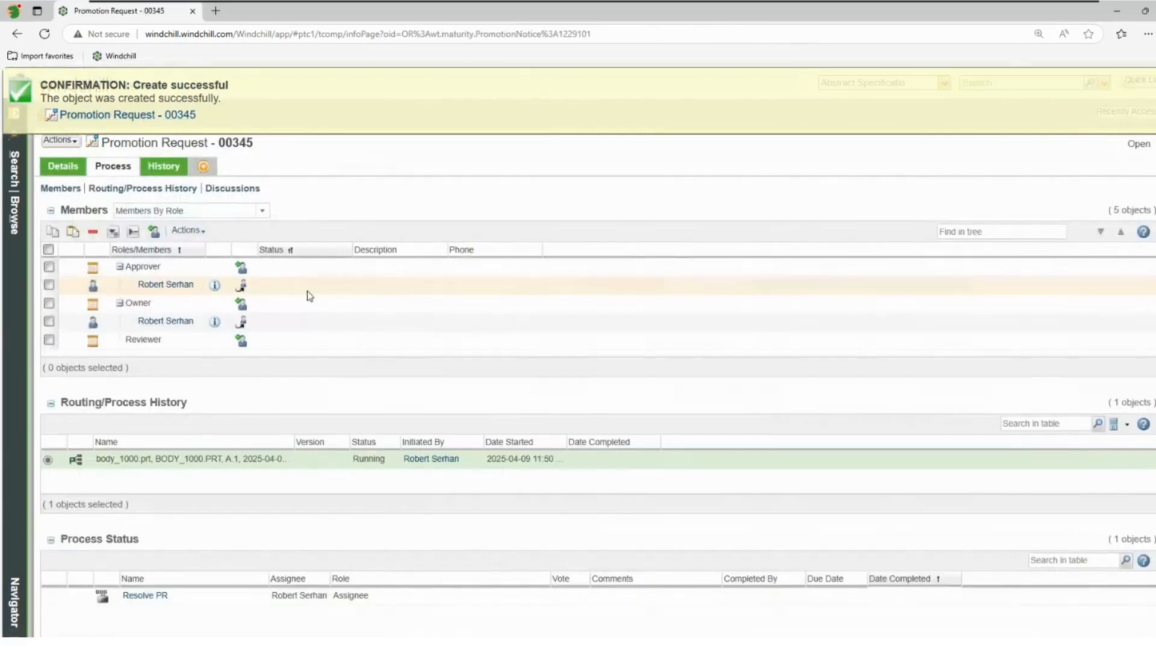
{"action": "left_click", "coordinate": [145, 596]}
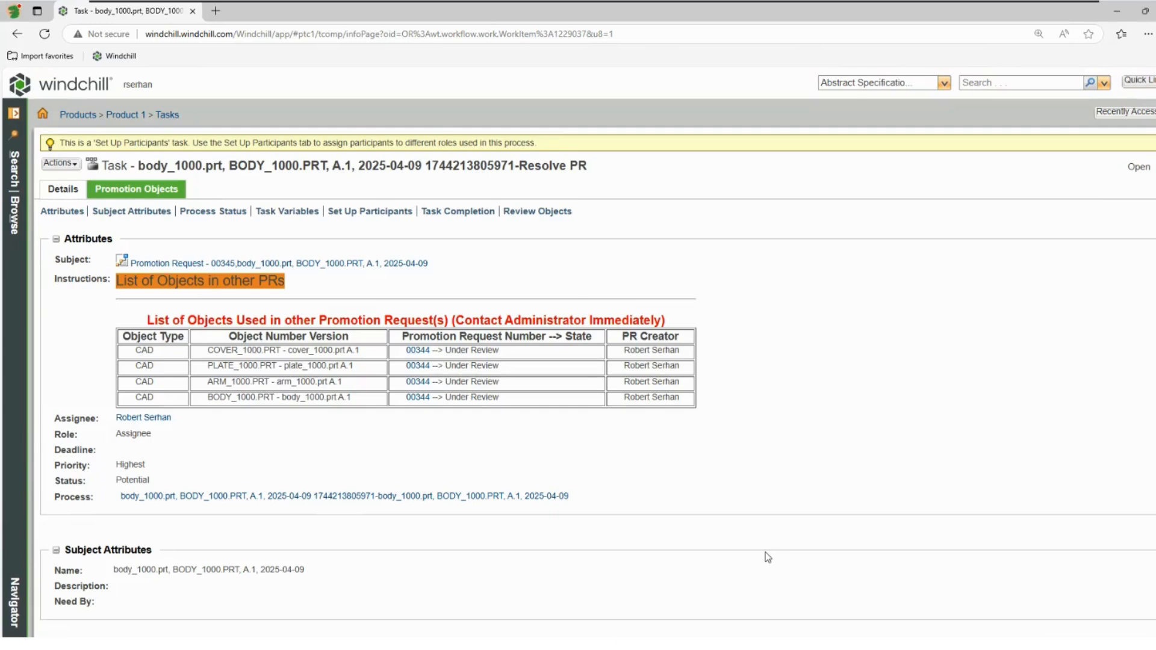
{"action": "scroll", "coordinate": [767, 557], "scroll_direction": "down", "scroll_amount": 10}
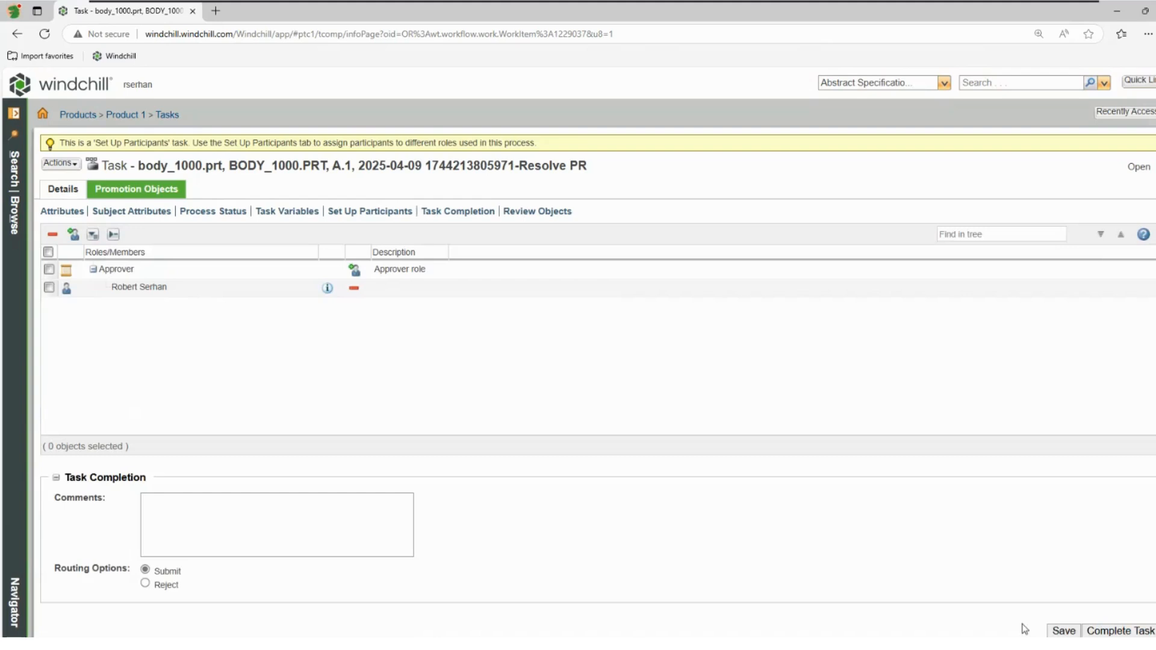
{"action": "left_click", "coordinate": [1095, 631]}
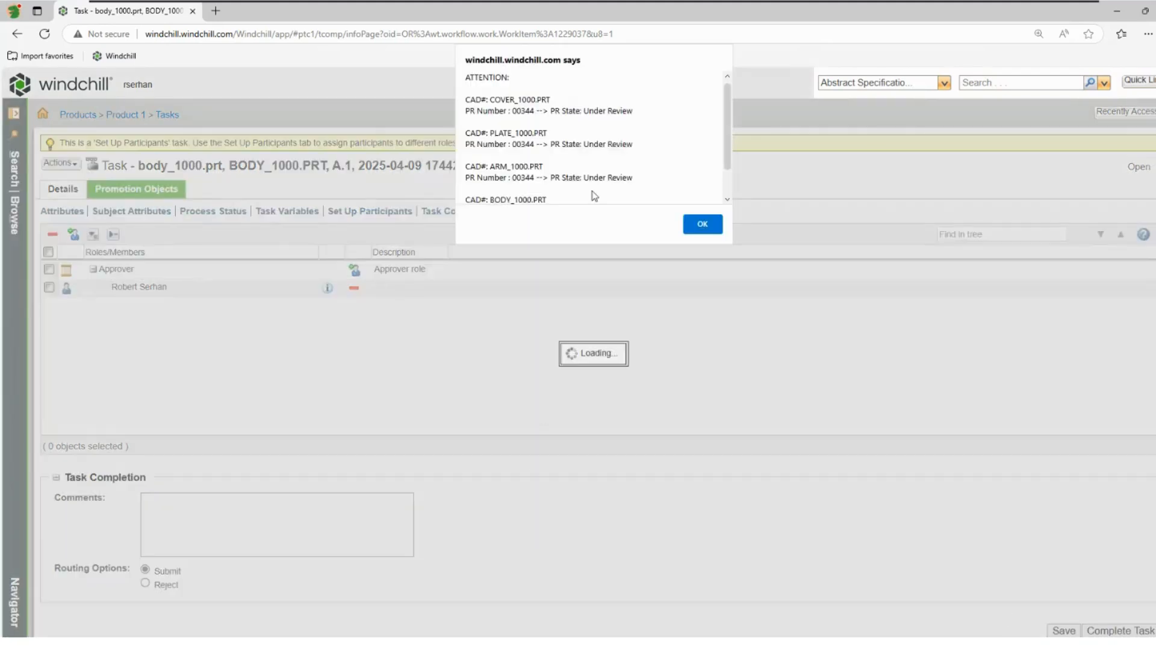
Step: Dismiss the attention alert and complete the Resolve PR task with the Reject routing option
{"action": "mouse_move", "coordinate": [725, 143]}
{"action": "left_mouse_down"}
{"action": "mouse_move", "coordinate": [724, 184]}
{"action": "mouse_move", "coordinate": [729, 138]}
{"action": "left_mouse_up"}
{"action": "scroll", "coordinate": [724, 119], "scroll_direction": "down", "scroll_amount": 2}
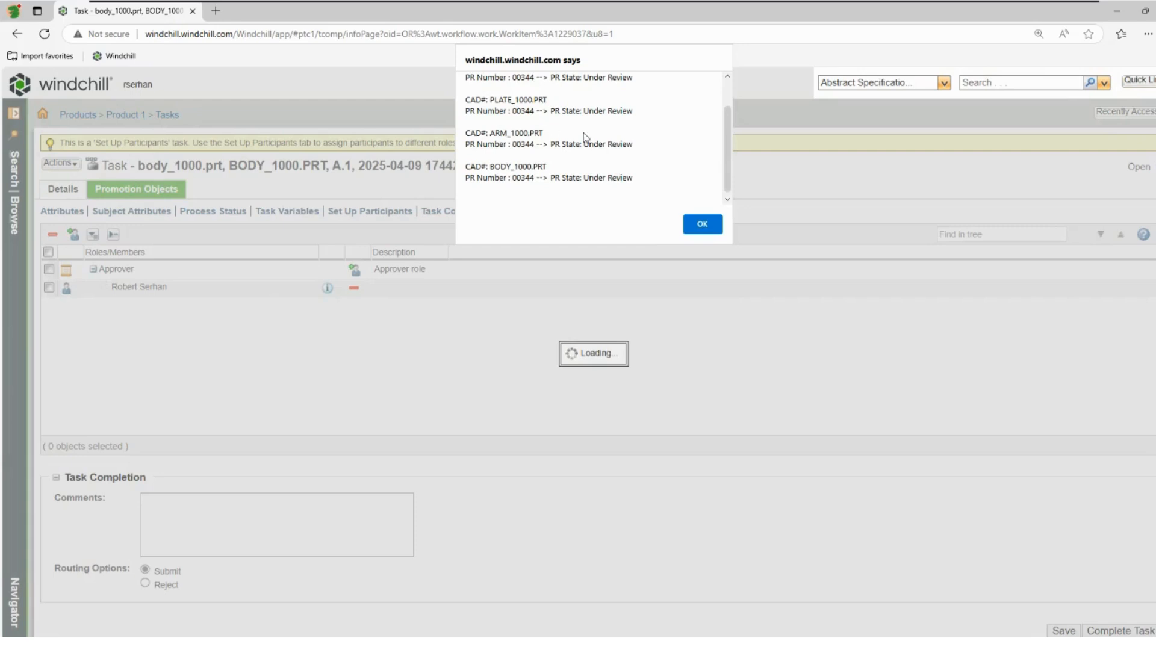
{"action": "left_click", "coordinate": [705, 225]}
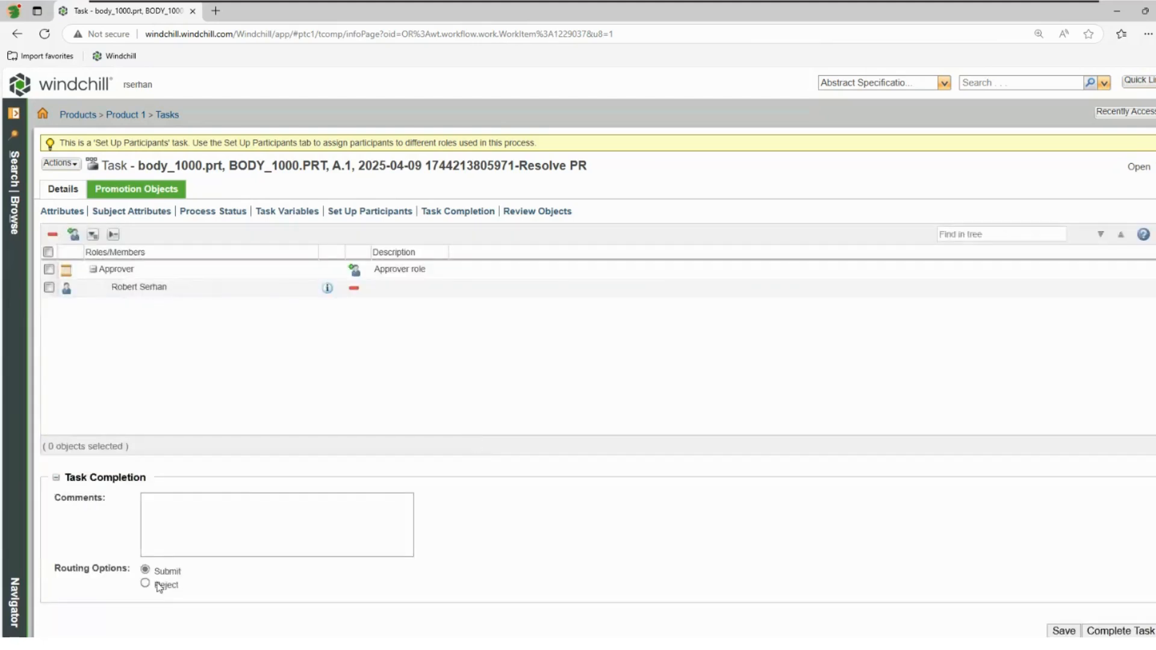
{"action": "left_click", "coordinate": [146, 584]}
{"action": "left_click", "coordinate": [1109, 630]}
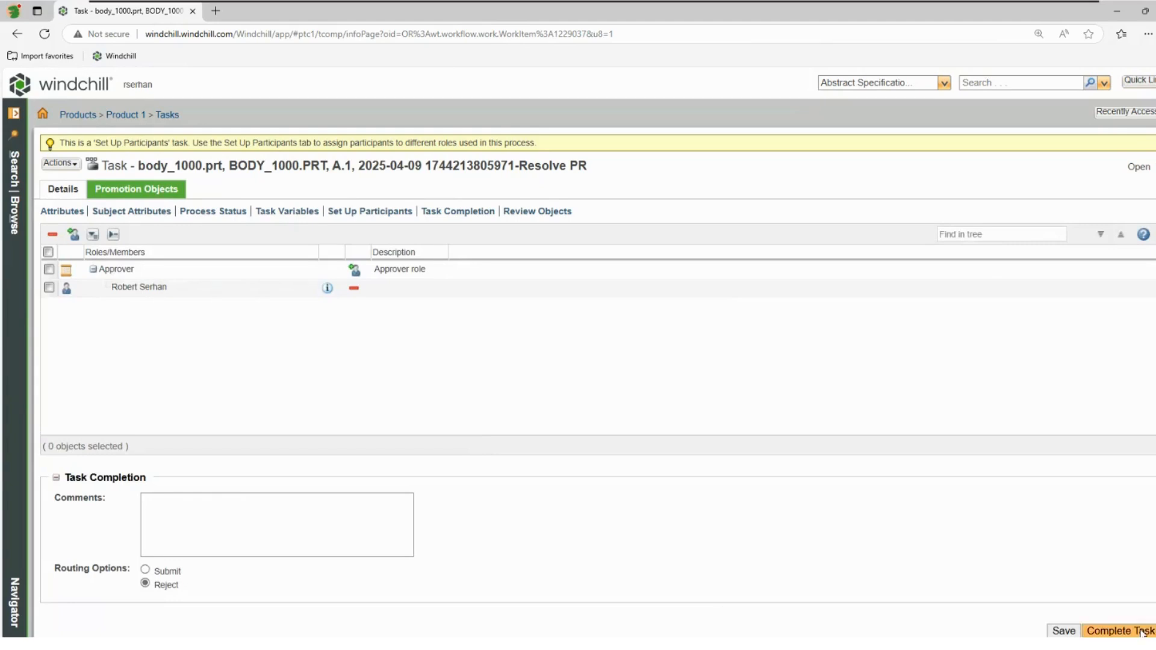